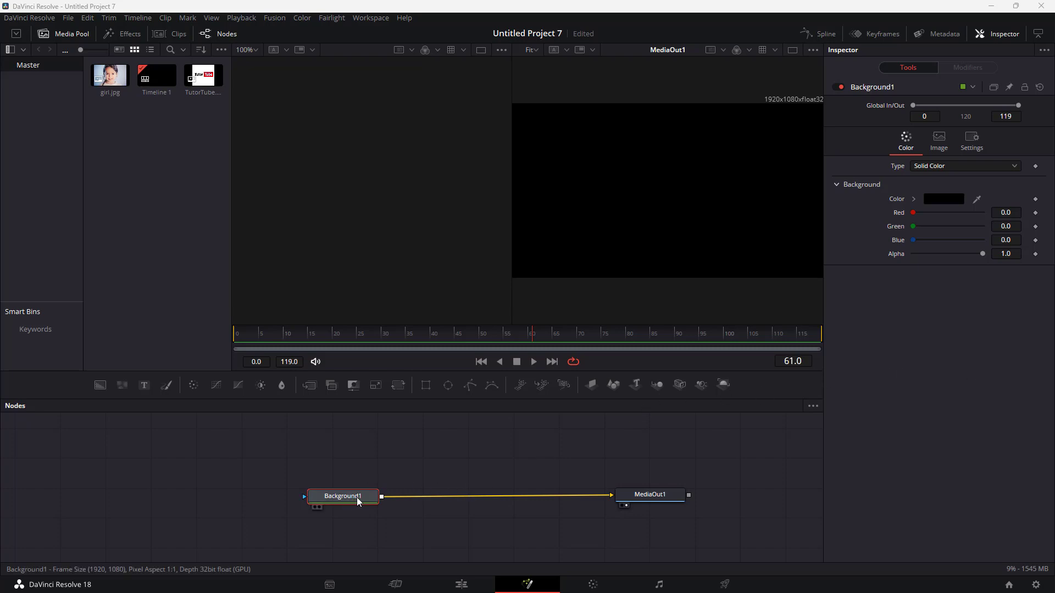
Step: Slide Background1 and MediaOut1 left so both nodes sit level in the node graph
{"action": "left_click_drag", "start_coordinate": [357, 496], "coordinate": [265, 499]}
{"action": "left_click_drag", "start_coordinate": [649, 499], "coordinate": [611, 501]}
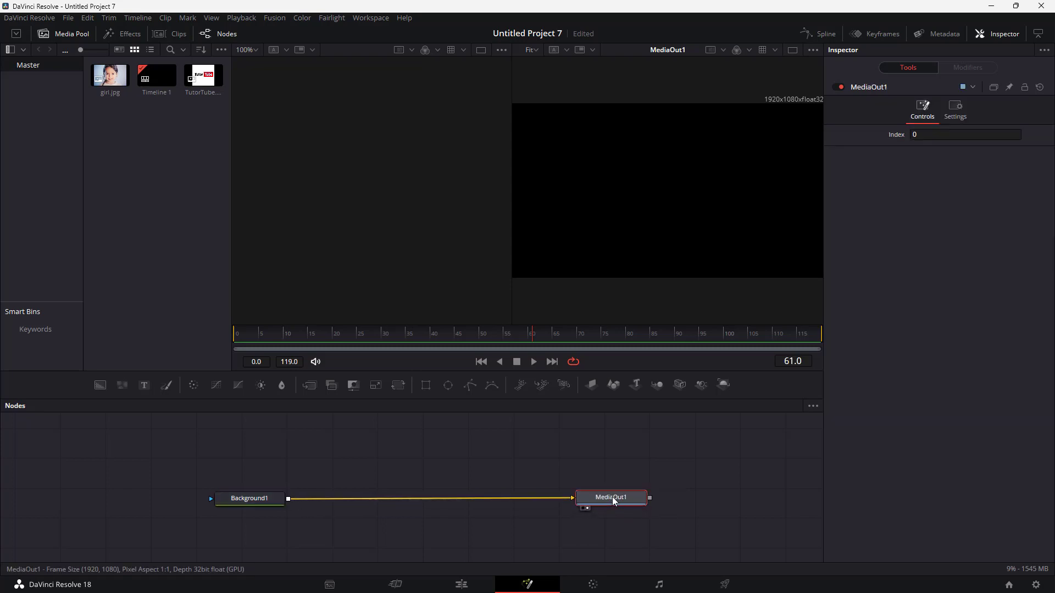
{"action": "left_click_drag", "start_coordinate": [243, 499], "coordinate": [228, 486]}
{"action": "left_click_drag", "start_coordinate": [619, 500], "coordinate": [589, 490]}
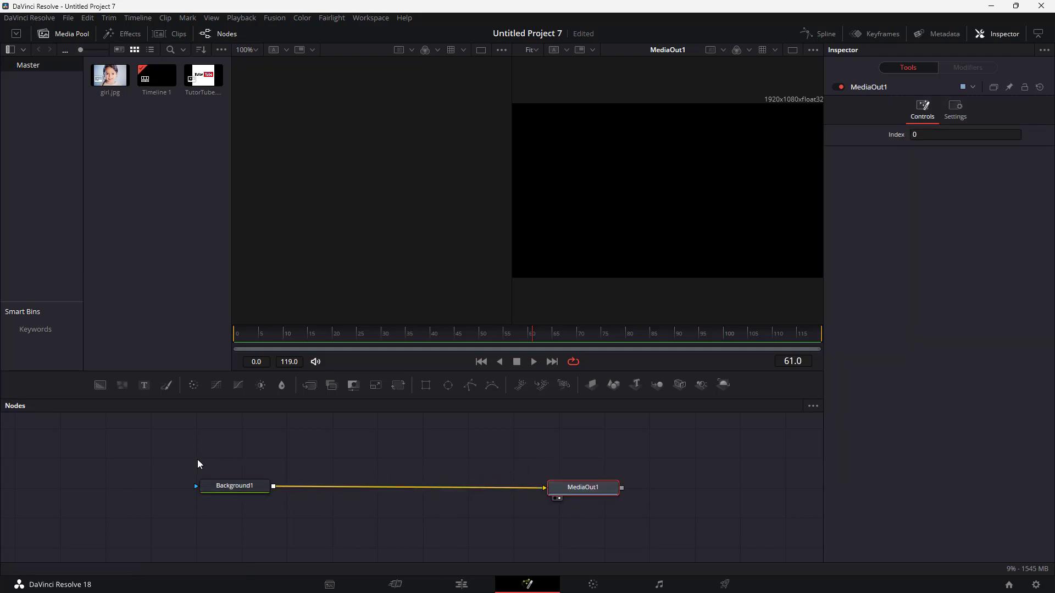
Step: Add a FastNoise1 node and place it above the Background1–MediaOut1 chain
{"action": "left_click", "coordinate": [125, 385]}
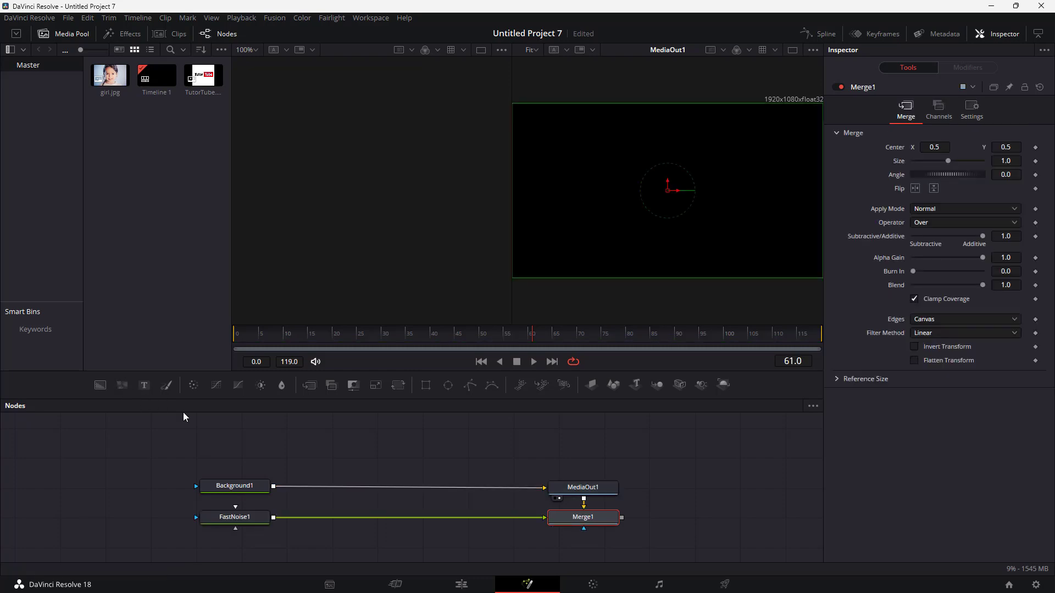
{"action": "left_click_drag", "start_coordinate": [254, 518], "coordinate": [419, 441]}
{"action": "left_click_drag", "start_coordinate": [585, 521], "coordinate": [536, 528]}
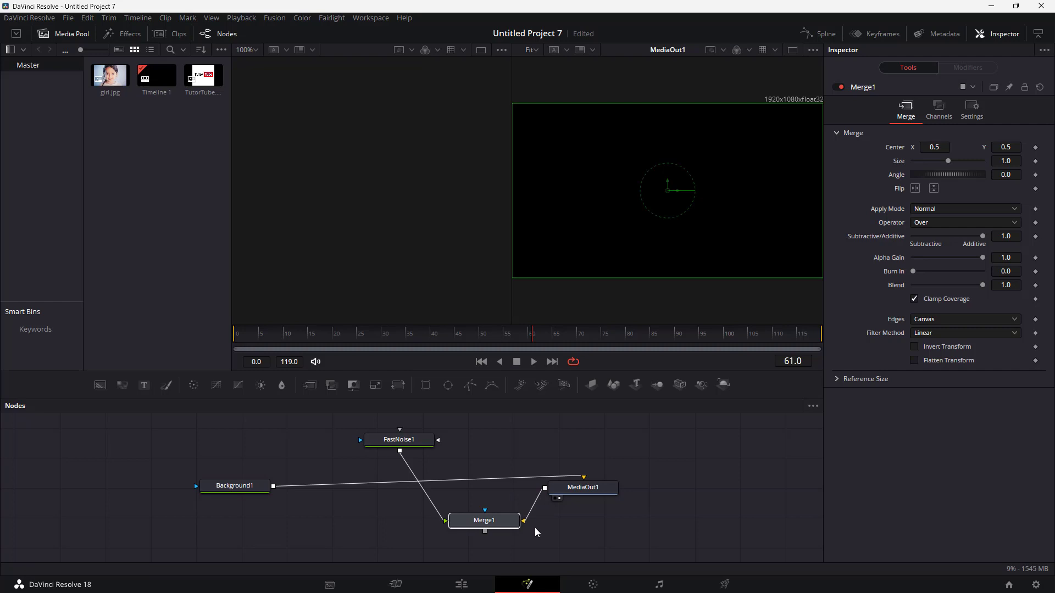
Step: Delete the automatic merge and pipe FastNoise1 over Background1 through a new Merge1
{"action": "key", "text": "Delete"}
{"action": "left_click_drag", "start_coordinate": [402, 446], "coordinate": [406, 443]}
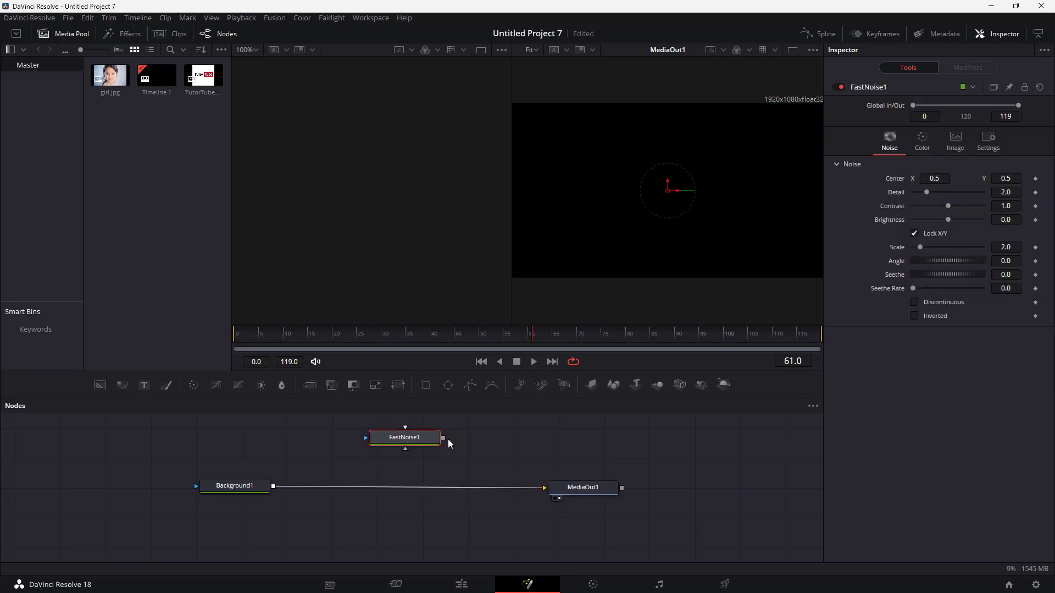
{"action": "left_click_drag", "start_coordinate": [443, 439], "coordinate": [273, 487]}
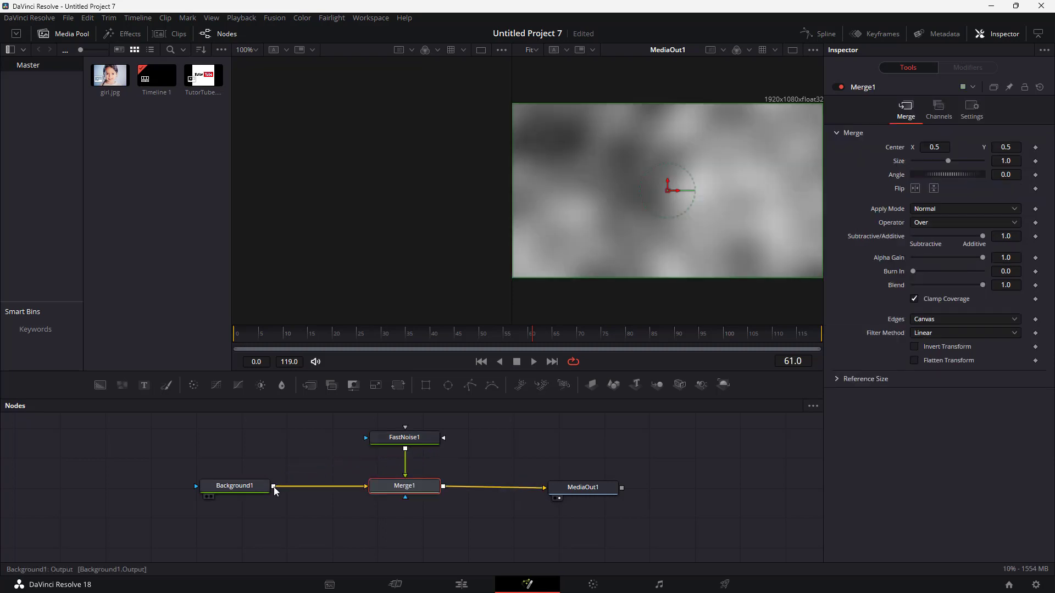
{"action": "left_click_drag", "start_coordinate": [415, 488], "coordinate": [417, 488]}
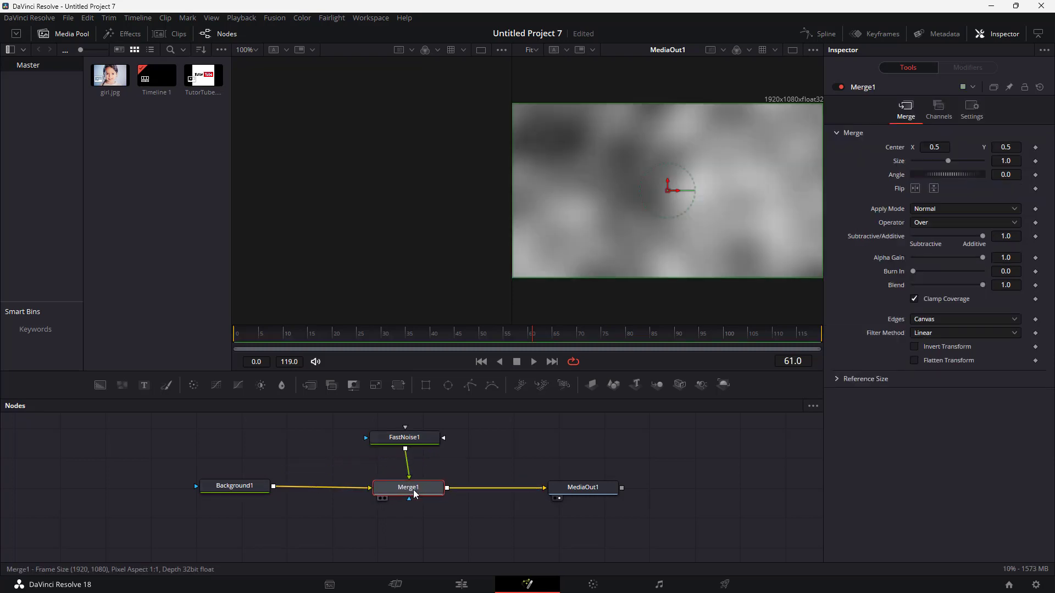
Step: Give FastNoise1 Detail 5.51, Scale 5.67, Angle 23.5, a shifted centre and dark-brown Color 1
{"action": "left_click", "coordinate": [417, 445]}
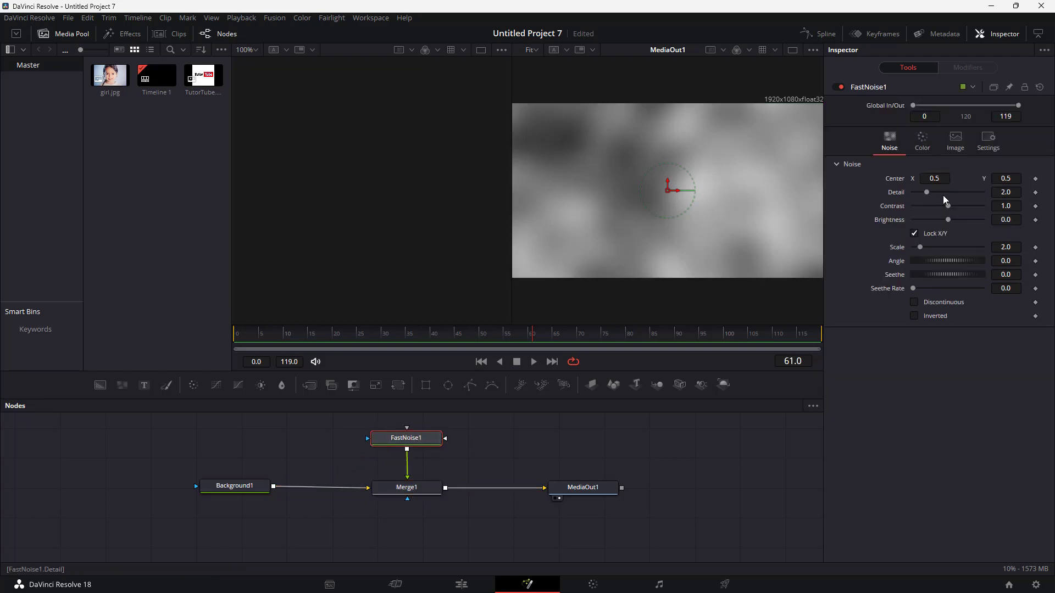
{"action": "left_click_drag", "start_coordinate": [927, 192], "coordinate": [942, 219]}
{"action": "mouse_move", "coordinate": [673, 198]}
{"action": "left_mouse_down"}
{"action": "mouse_move", "coordinate": [720, 159]}
{"action": "mouse_move", "coordinate": [664, 196]}
{"action": "mouse_move", "coordinate": [701, 174]}
{"action": "mouse_move", "coordinate": [637, 175]}
{"action": "mouse_move", "coordinate": [669, 194]}
{"action": "left_mouse_up"}
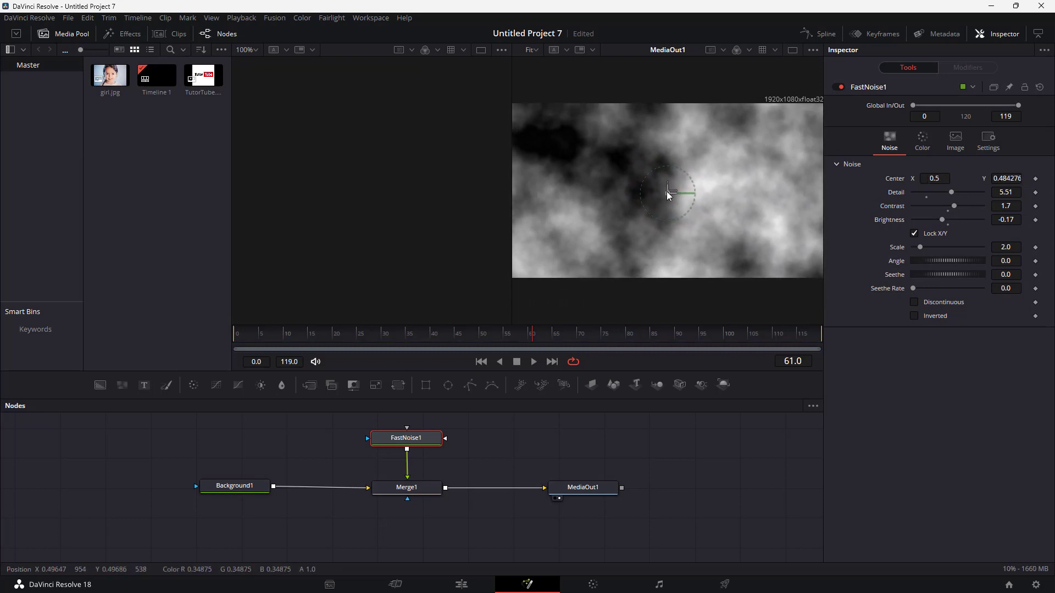
{"action": "left_click_drag", "start_coordinate": [916, 248], "coordinate": [915, 272]}
{"action": "left_click", "coordinate": [914, 302]}
{"action": "left_click", "coordinate": [914, 302]}
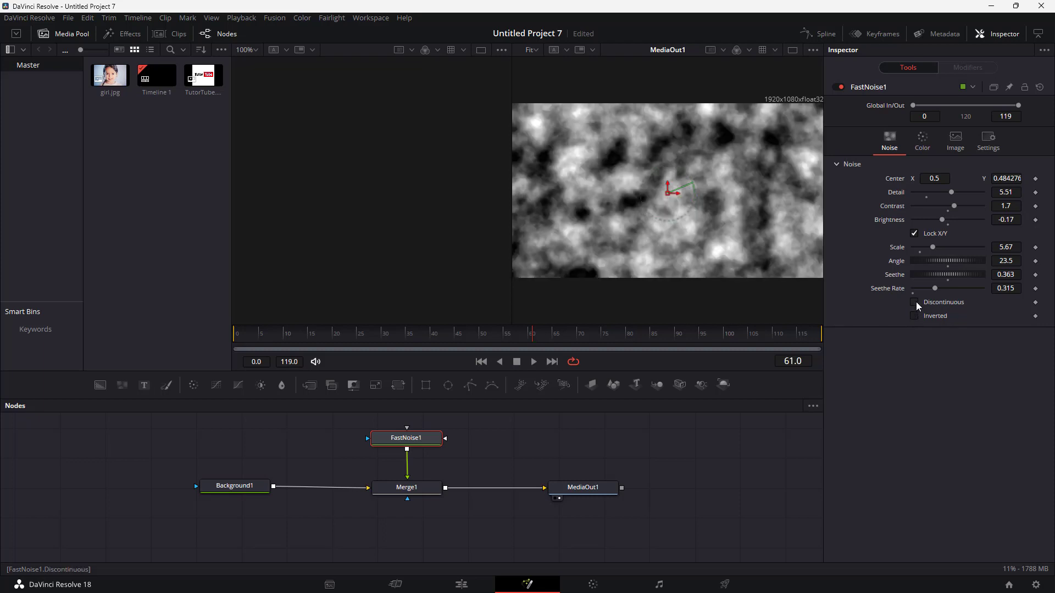
{"action": "left_click", "coordinate": [923, 141]}
{"action": "left_click_drag", "start_coordinate": [915, 215], "coordinate": [933, 257]}
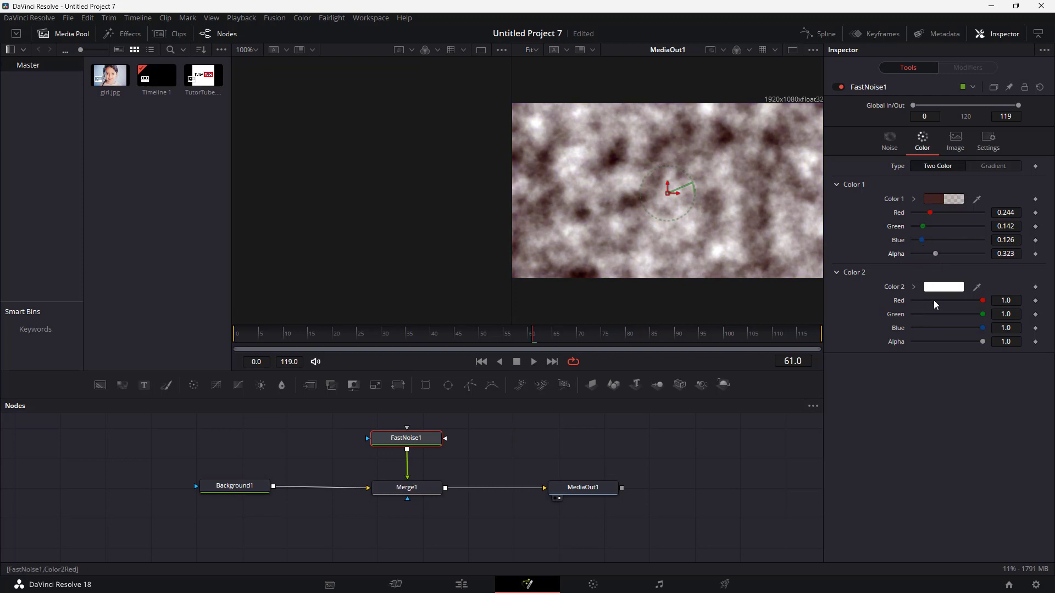
Step: Tint Color 2 pale lavender and try a Reflect gradient with a brown dark end
{"action": "left_click_drag", "start_coordinate": [982, 300], "coordinate": [973, 332]}
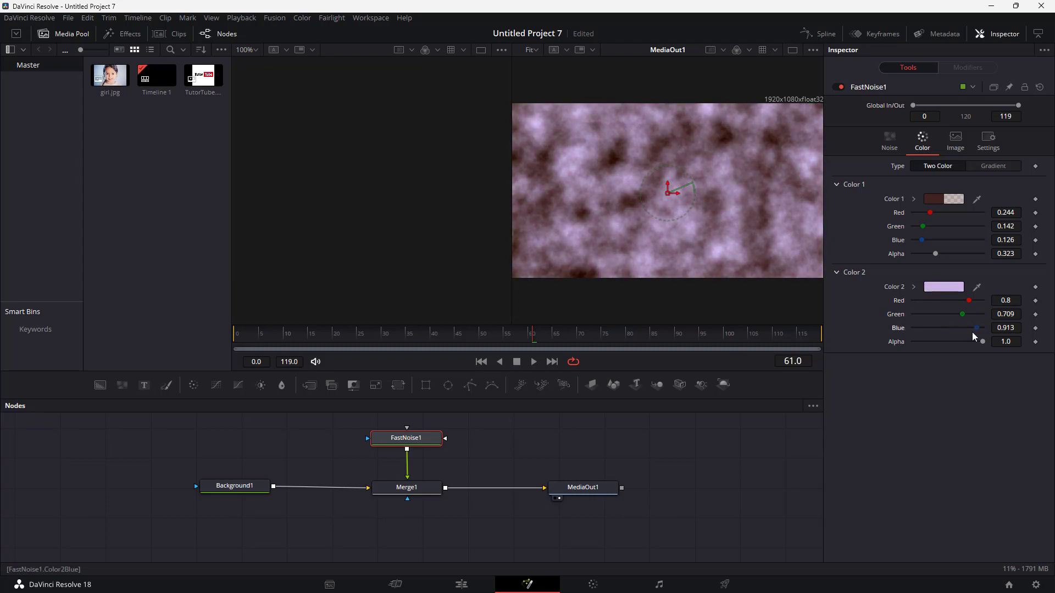
{"action": "left_click", "coordinate": [981, 165]}
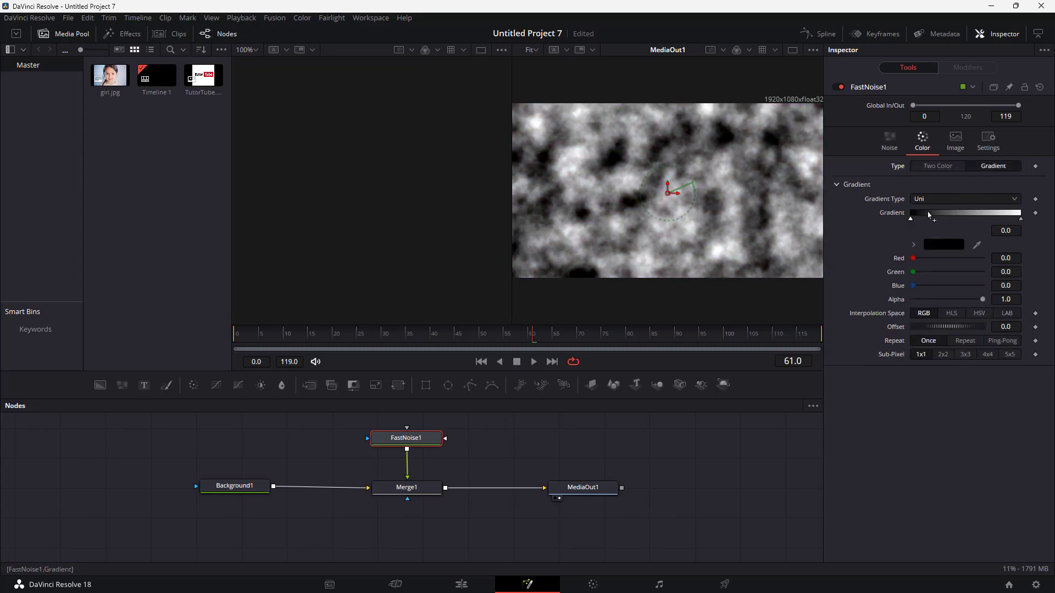
{"action": "left_click", "coordinate": [934, 199]}
{"action": "left_click", "coordinate": [925, 229]}
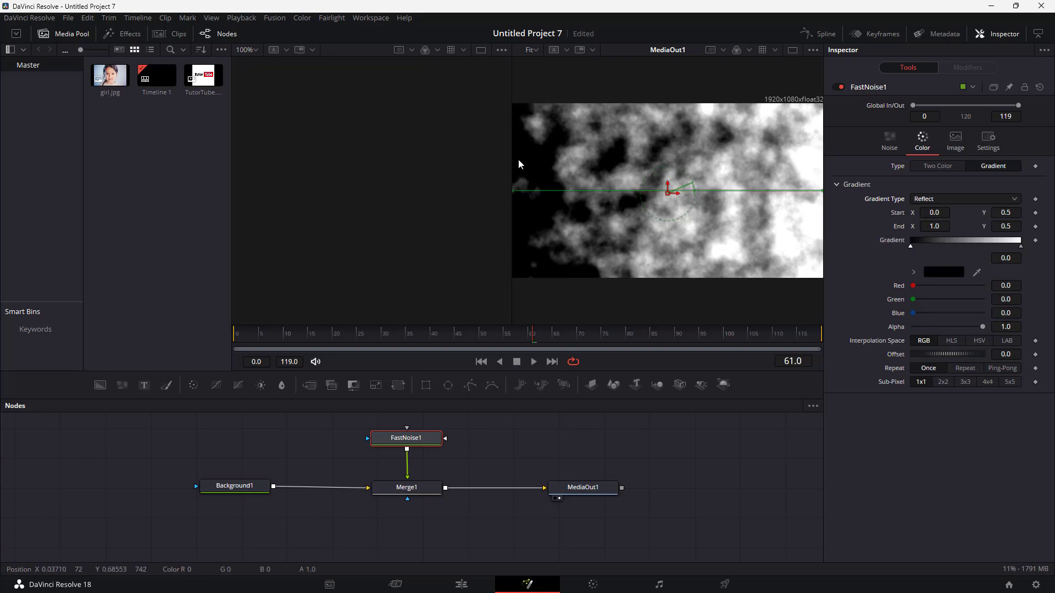
{"action": "left_click_drag", "start_coordinate": [913, 286], "coordinate": [932, 306]}
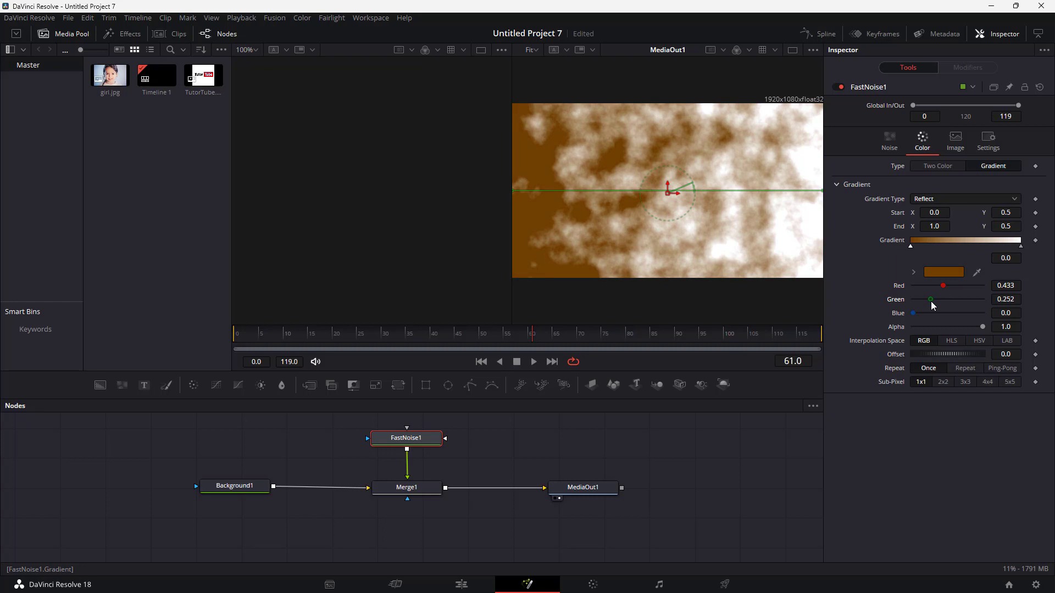
Step: Pick a new Color 2 in the colour dialog, then switch back to the brown-to-white gradient
{"action": "left_click", "coordinate": [923, 167]}
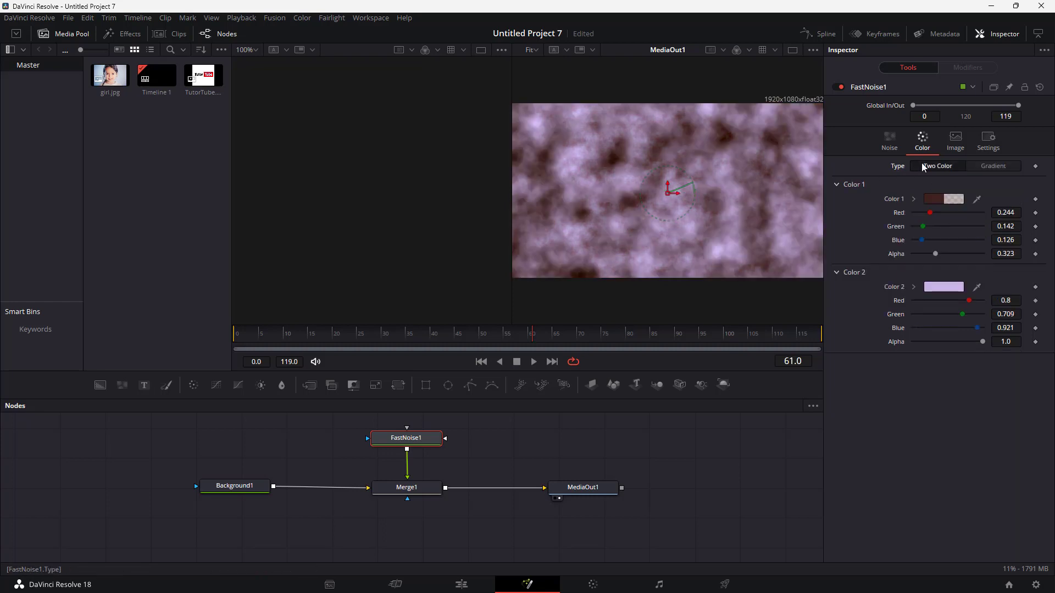
{"action": "left_click", "coordinate": [938, 287]}
{"action": "left_click", "coordinate": [572, 205]}
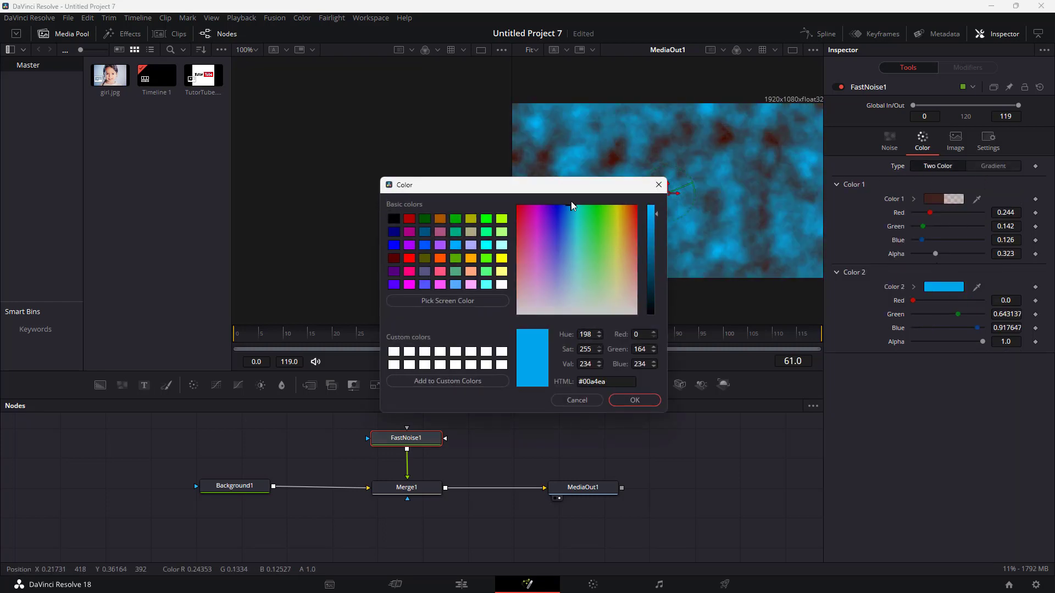
{"action": "left_click", "coordinate": [634, 404]}
{"action": "left_click", "coordinate": [986, 163]}
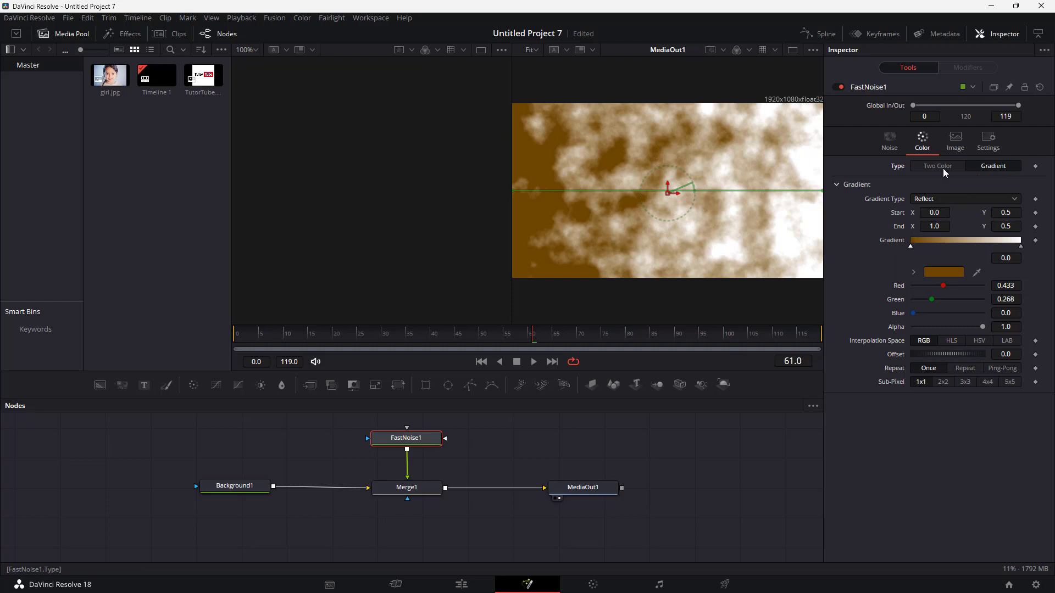
{"action": "left_click", "coordinate": [953, 145]}
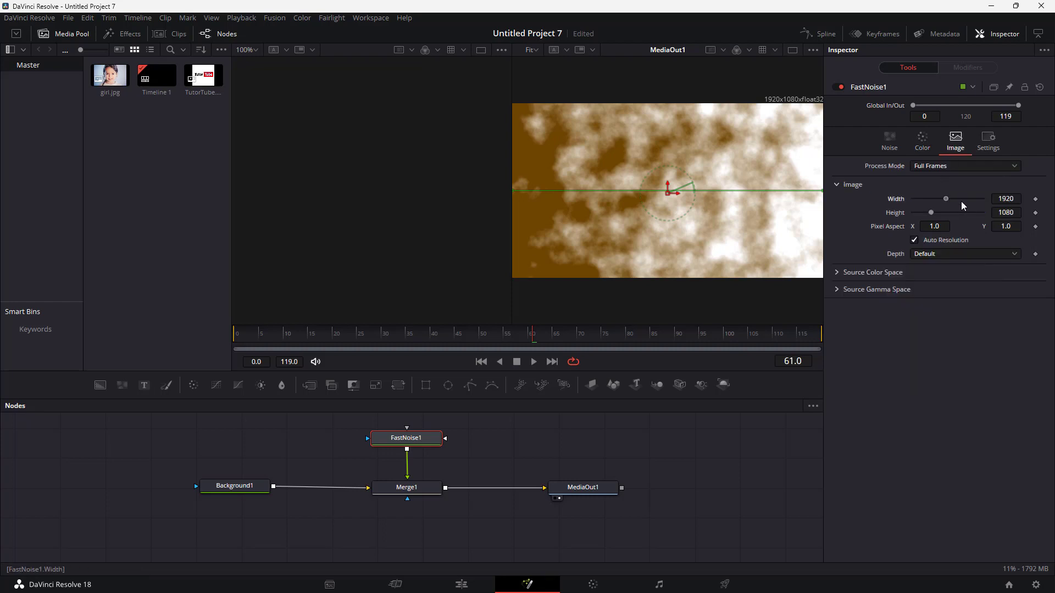
Step: Check the Image and Settings tabs, then return to FastNoise1's Noise parameters
{"action": "left_click", "coordinate": [987, 140]}
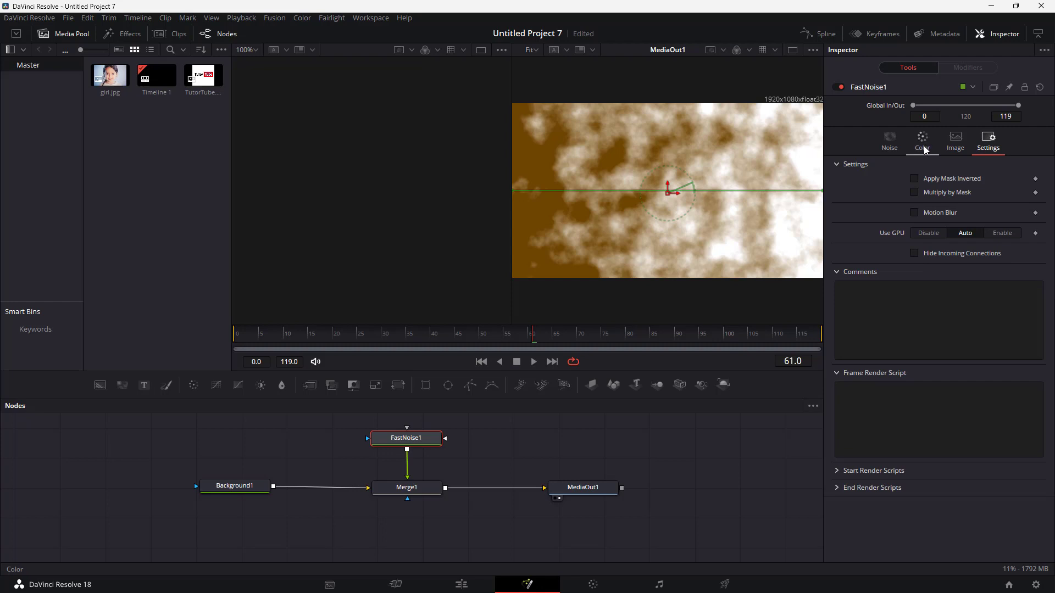
{"action": "left_click", "coordinate": [954, 144]}
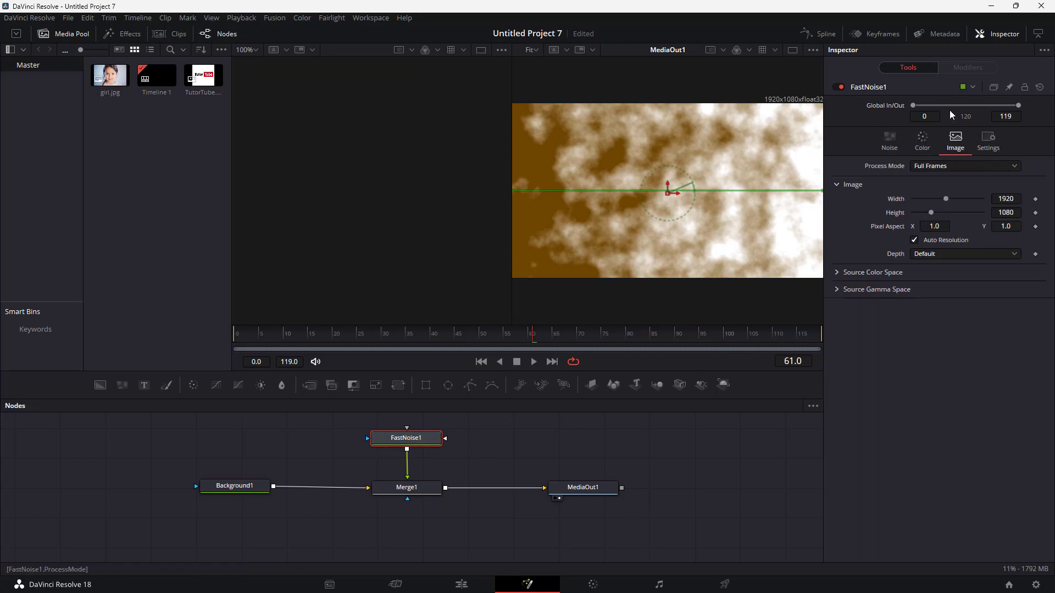
{"action": "left_click", "coordinate": [890, 138]}
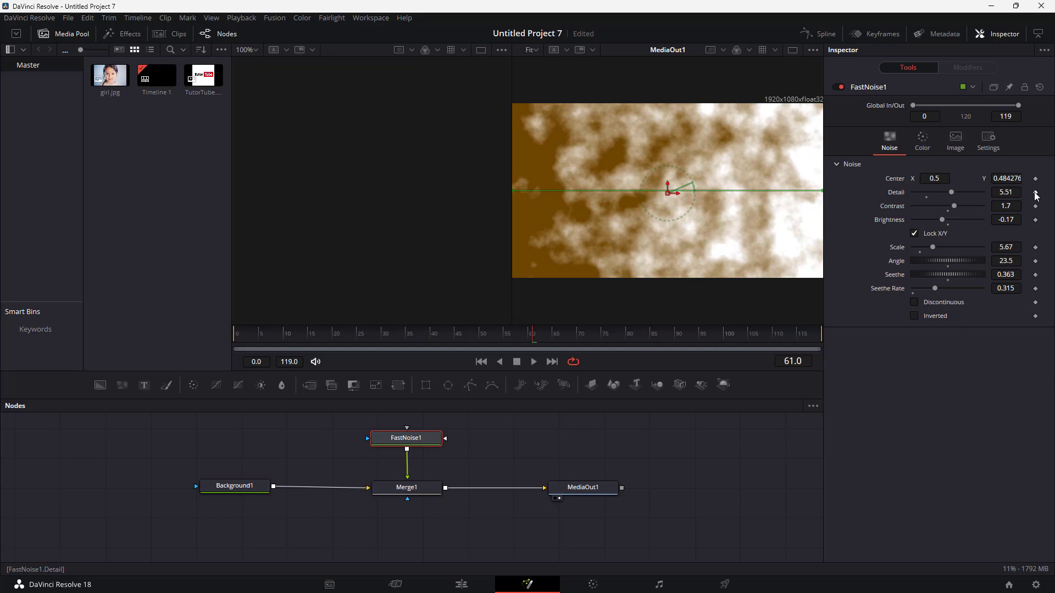
Step: Set a Seethe keyframe of 0.363 at frame 0
{"action": "left_click", "coordinate": [499, 362]}
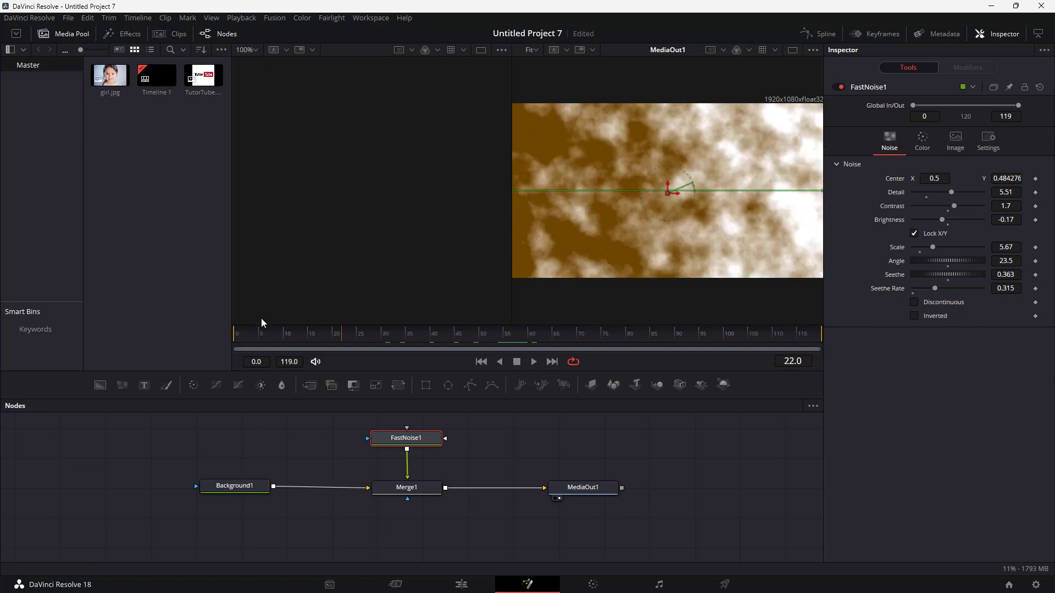
{"action": "key", "text": "Home"}
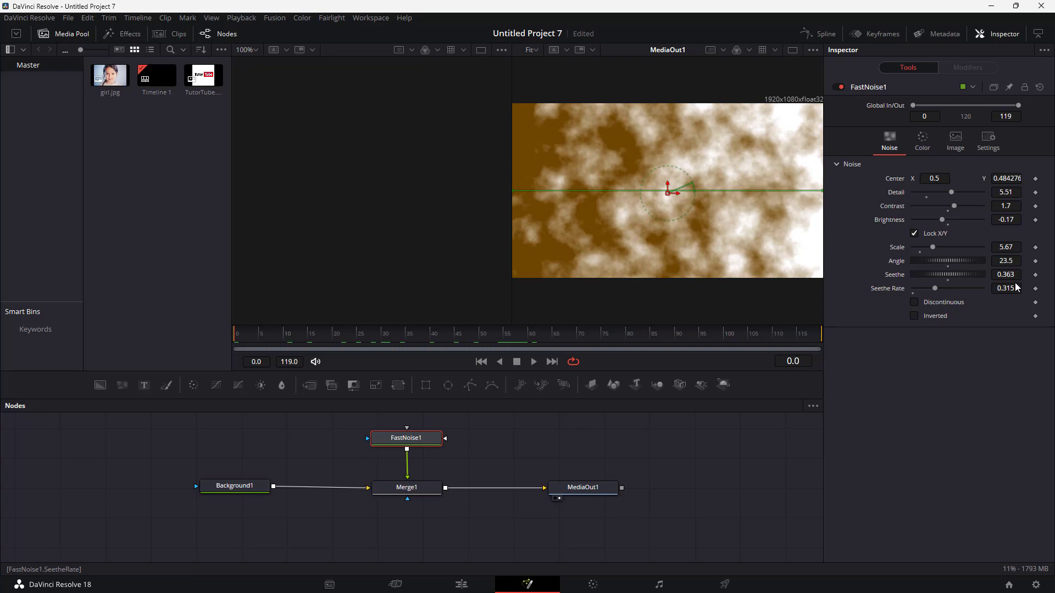
{"action": "left_click_drag", "start_coordinate": [304, 329], "coordinate": [238, 335]}
{"action": "left_click", "coordinate": [1036, 275]}
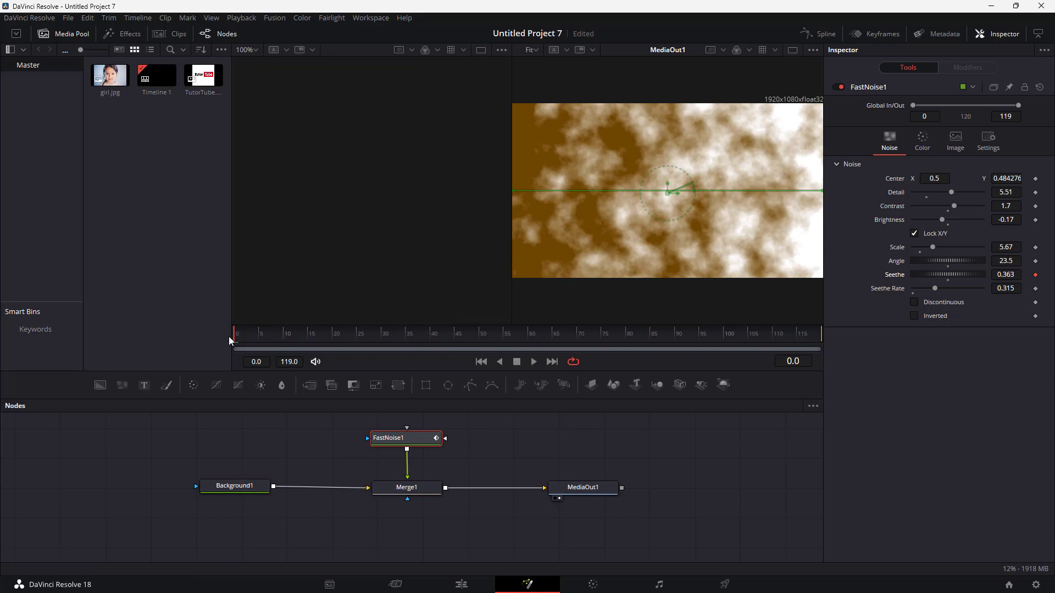
Step: Key Seethe to 3.769 at frame 119, then play back from frame 0
{"action": "left_click_drag", "start_coordinate": [238, 336], "coordinate": [832, 339]}
{"action": "left_click_drag", "start_coordinate": [953, 274], "coordinate": [1000, 275]}
{"action": "left_click_drag", "start_coordinate": [729, 339], "coordinate": [207, 333]}
{"action": "left_click", "coordinate": [536, 364]}
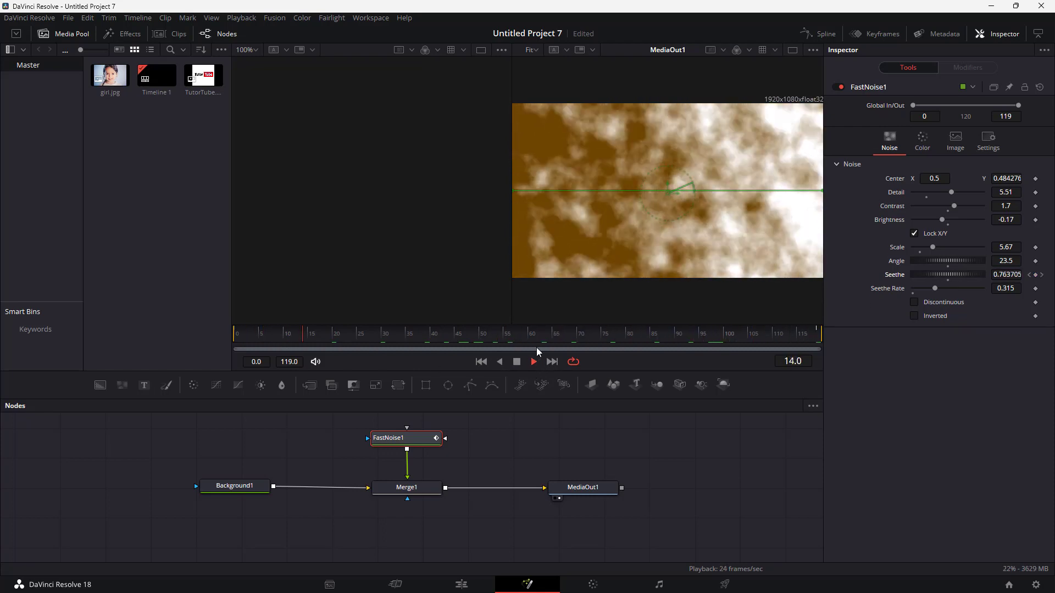
Step: Stop playback and set the noise Angle to 62.6 at frame 0
{"action": "left_click", "coordinate": [284, 333]}
{"action": "key", "text": "Home"}
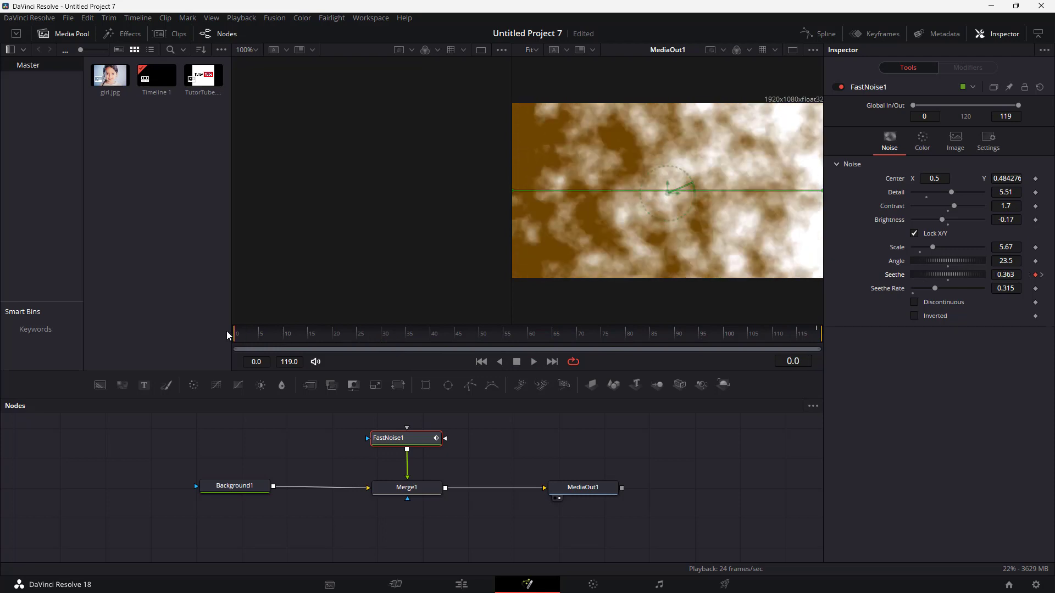
{"action": "left_click_drag", "start_coordinate": [975, 260], "coordinate": [970, 266]}
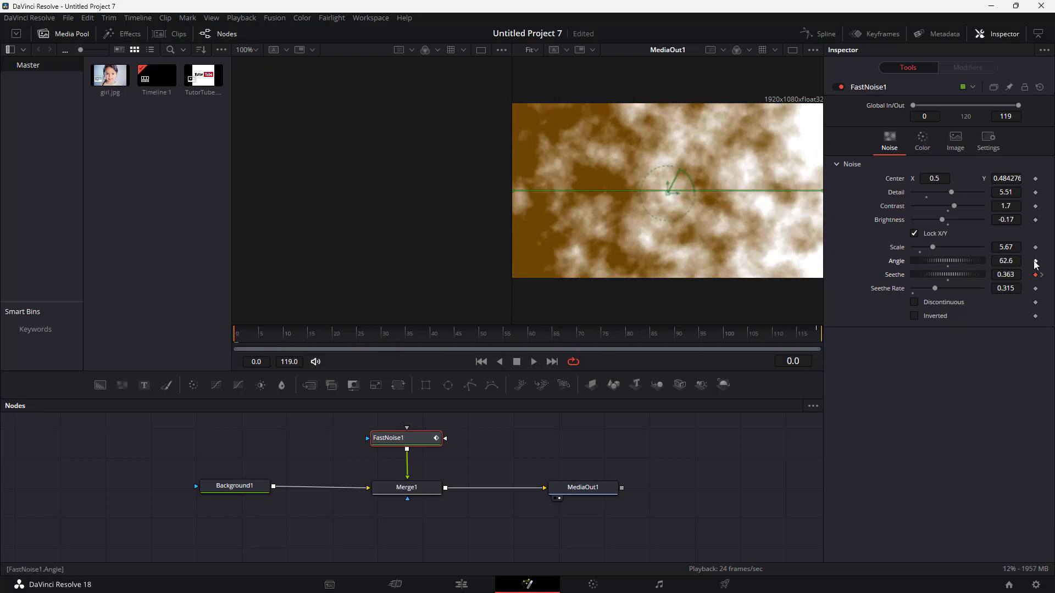
Step: Key the Angle to 302.6 at frame 119 and play the rotation to check it
{"action": "left_click_drag", "start_coordinate": [344, 337], "coordinate": [829, 338]}
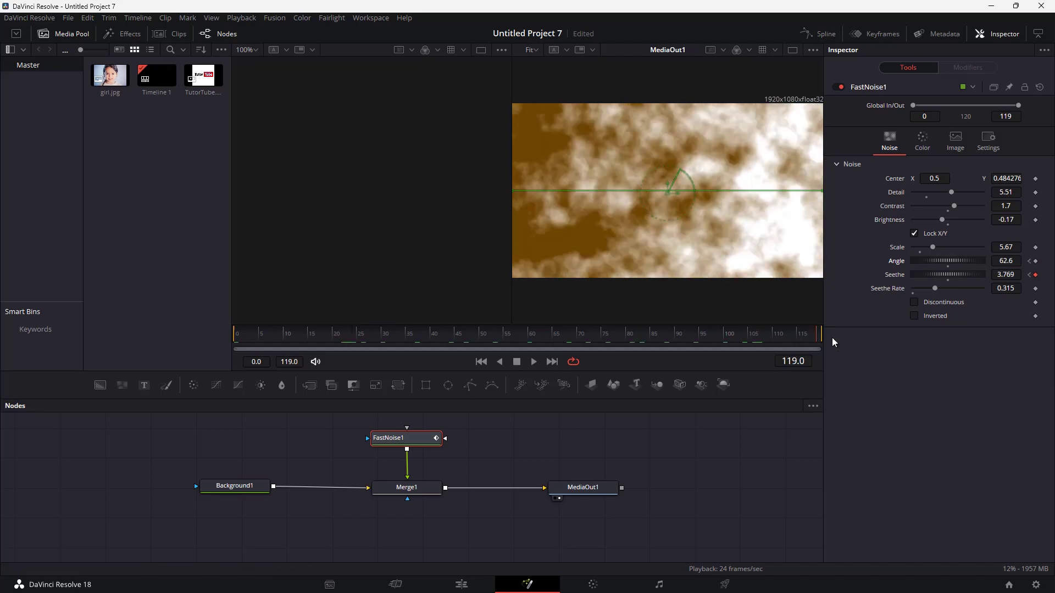
{"action": "left_click_drag", "start_coordinate": [937, 267], "coordinate": [989, 263]}
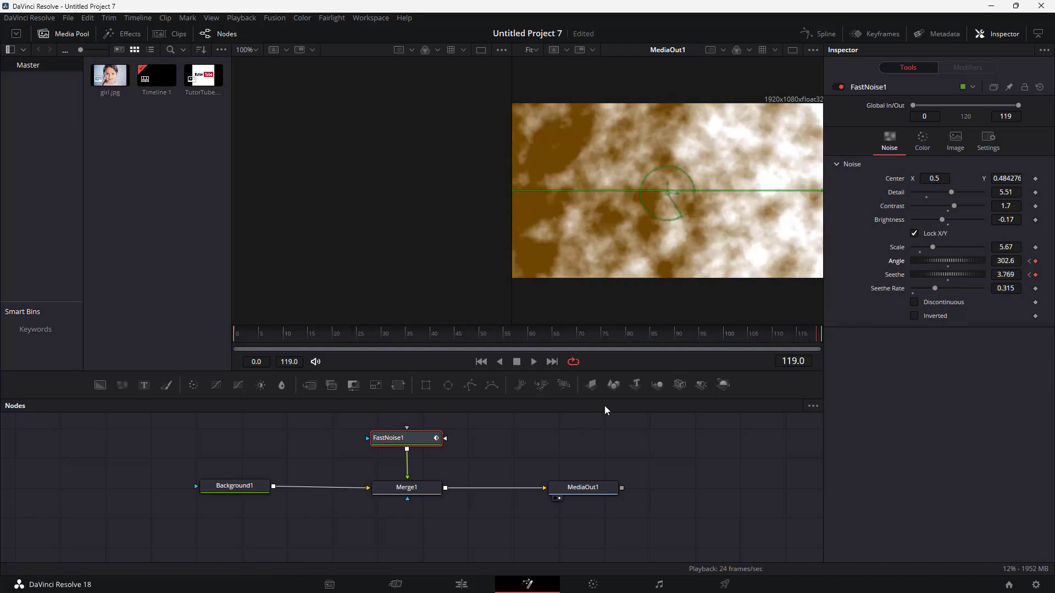
{"action": "left_click", "coordinate": [533, 362]}
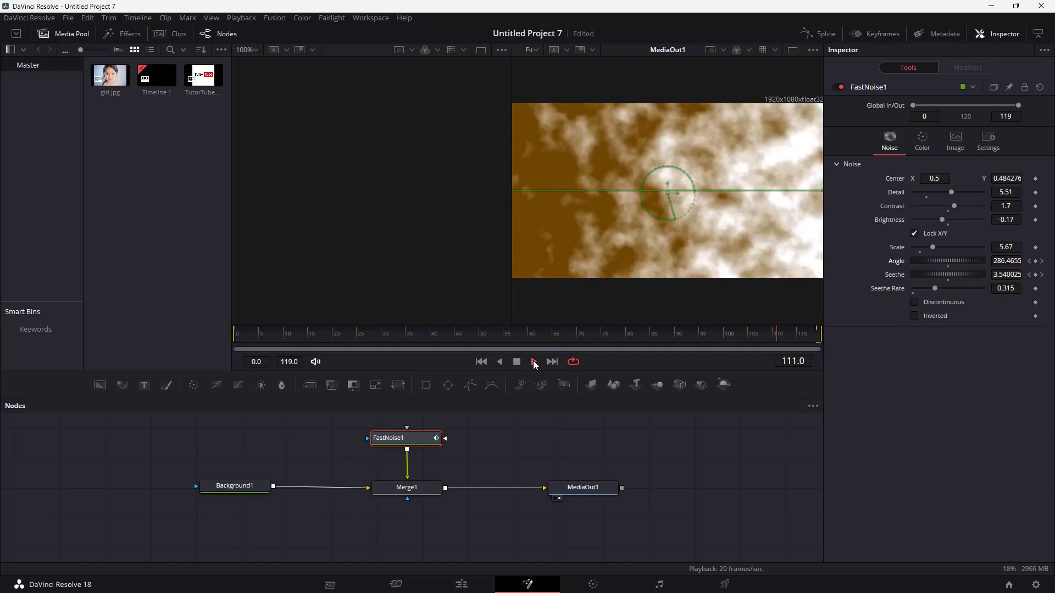
{"action": "left_click", "coordinate": [517, 362]}
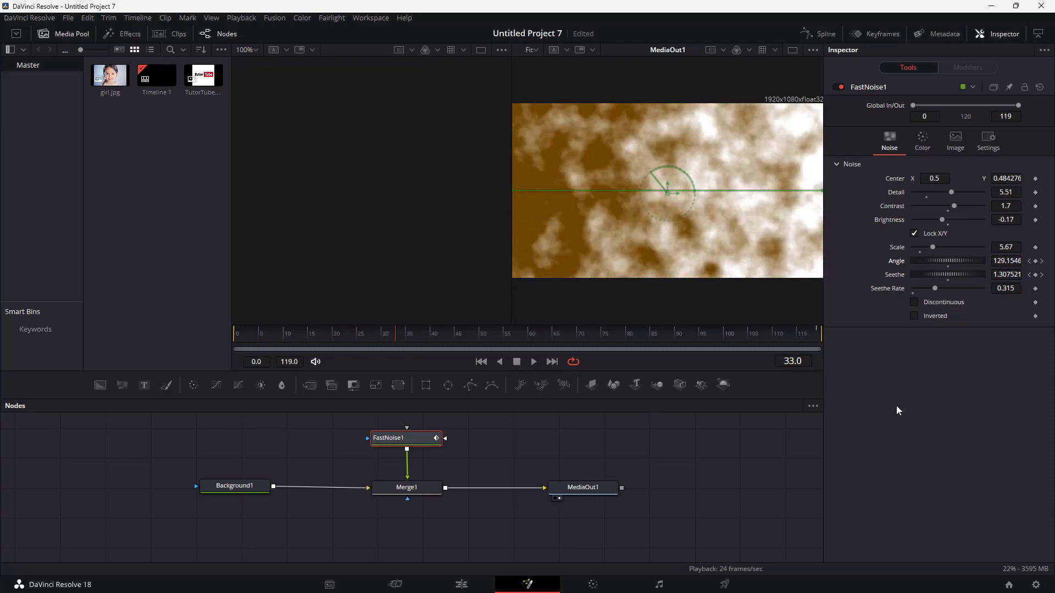